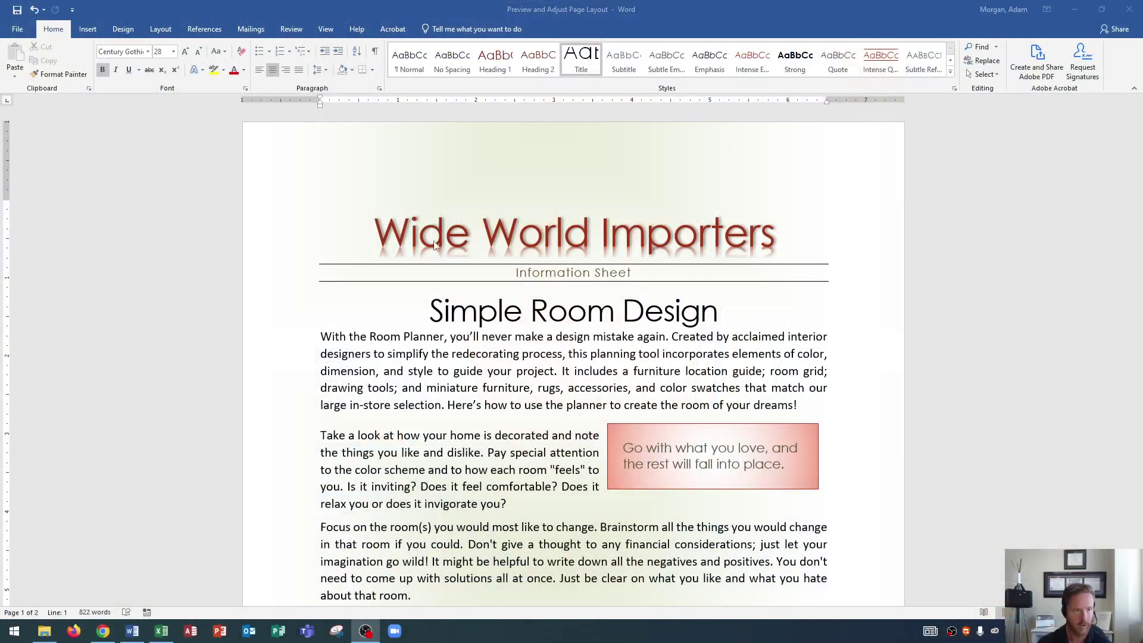
Look over the two-page info sheet from the top, then show it in Print preview
left_click(446, 234)
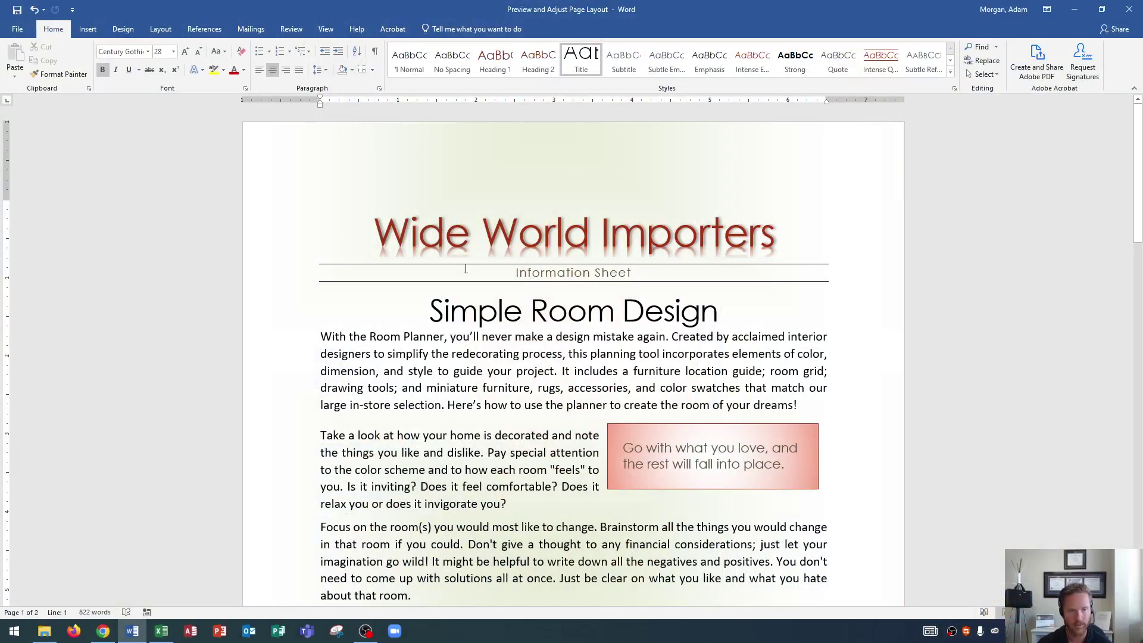
scroll(466, 269, "down", 6)
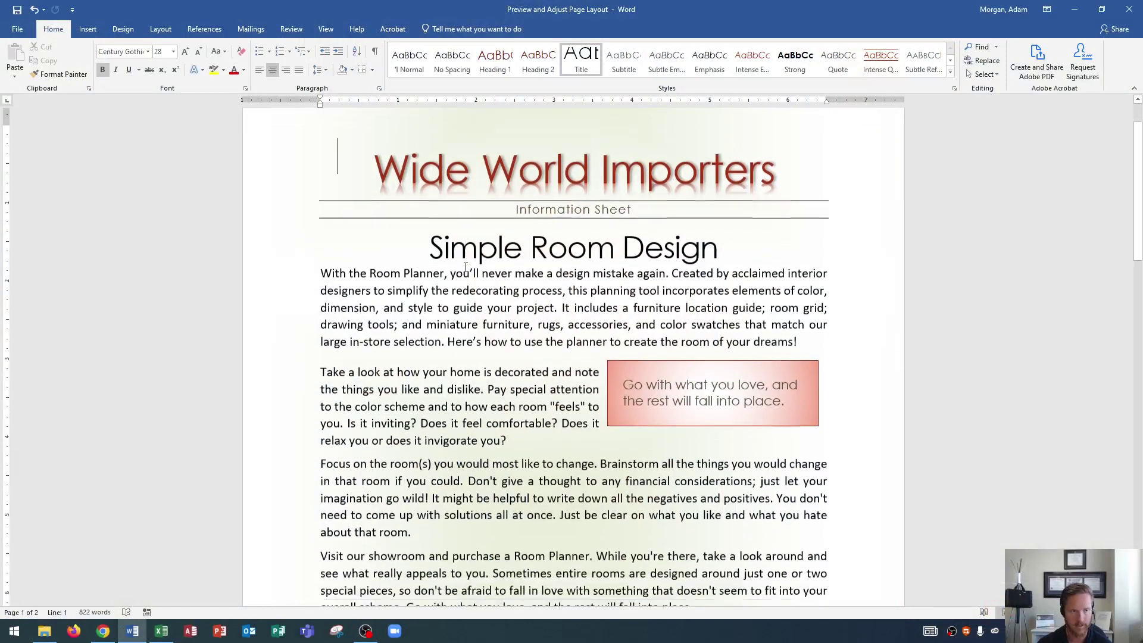
scroll(468, 262, "down", 10)
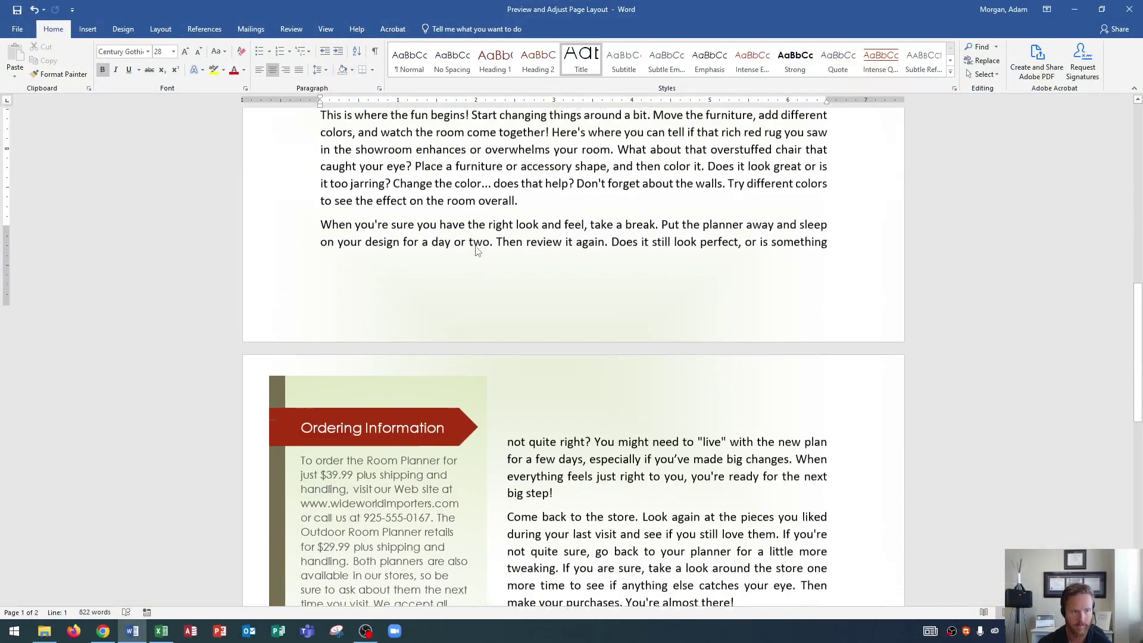
scroll(478, 246, "down", 5)
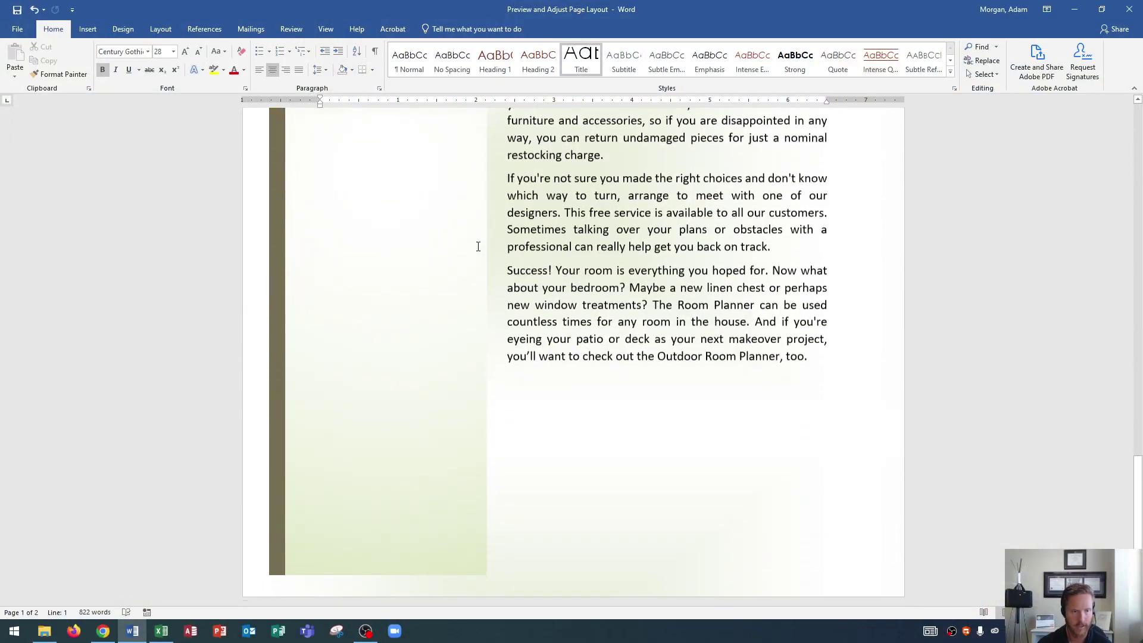
scroll(557, 260, "up", 20)
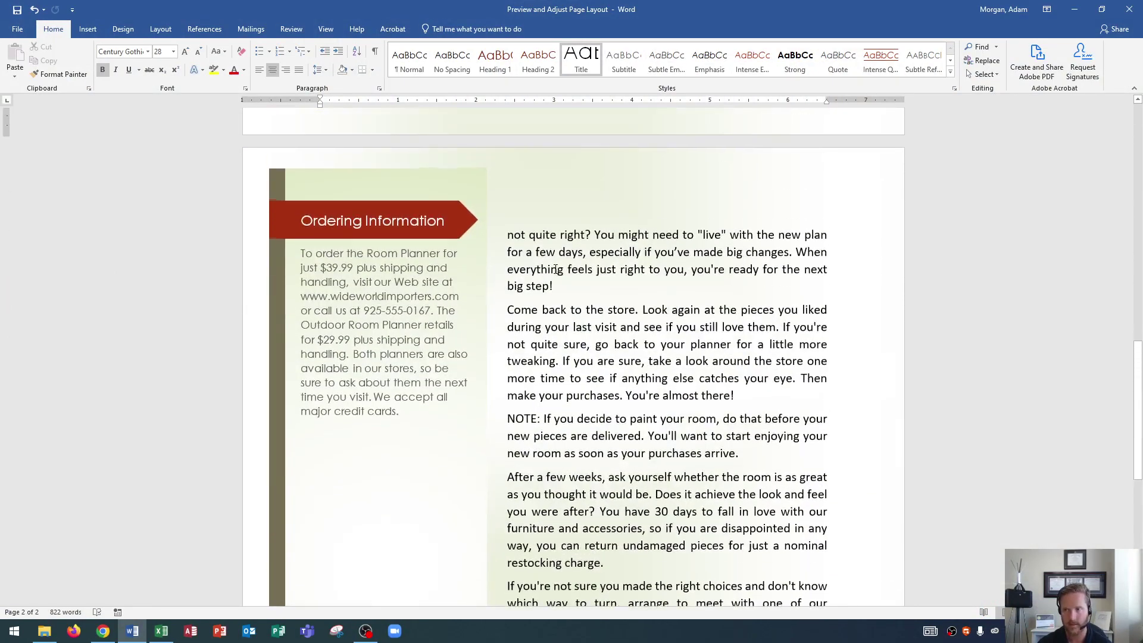
key("ctrl+Home")
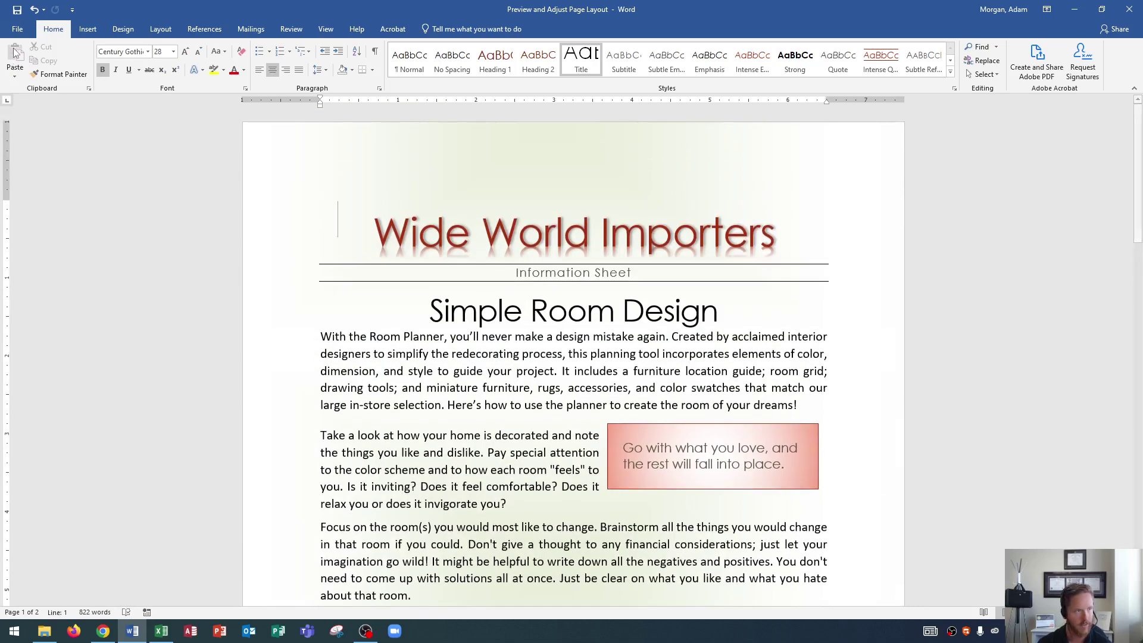
left_click(16, 29)
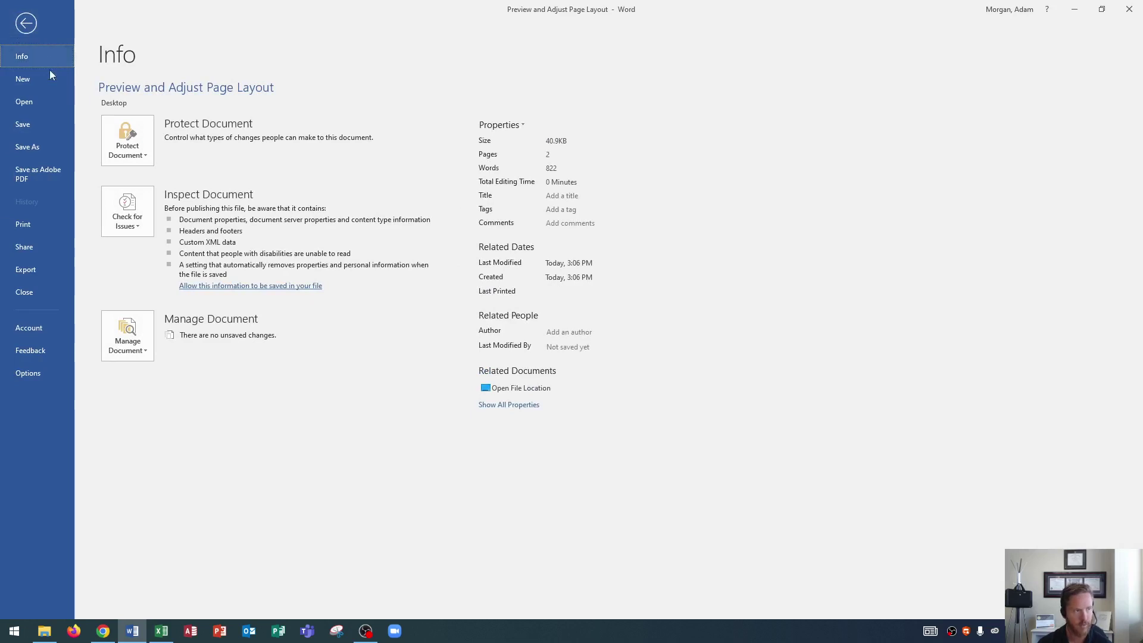
left_click(41, 226)
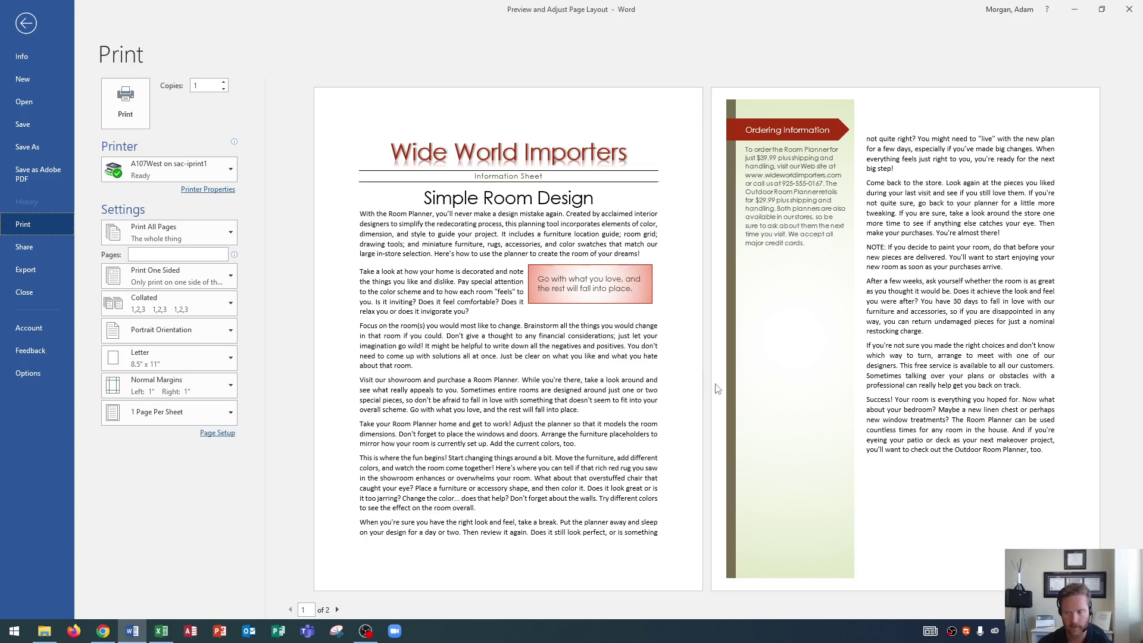
scroll(744, 506, "down", 3, "ctrl")
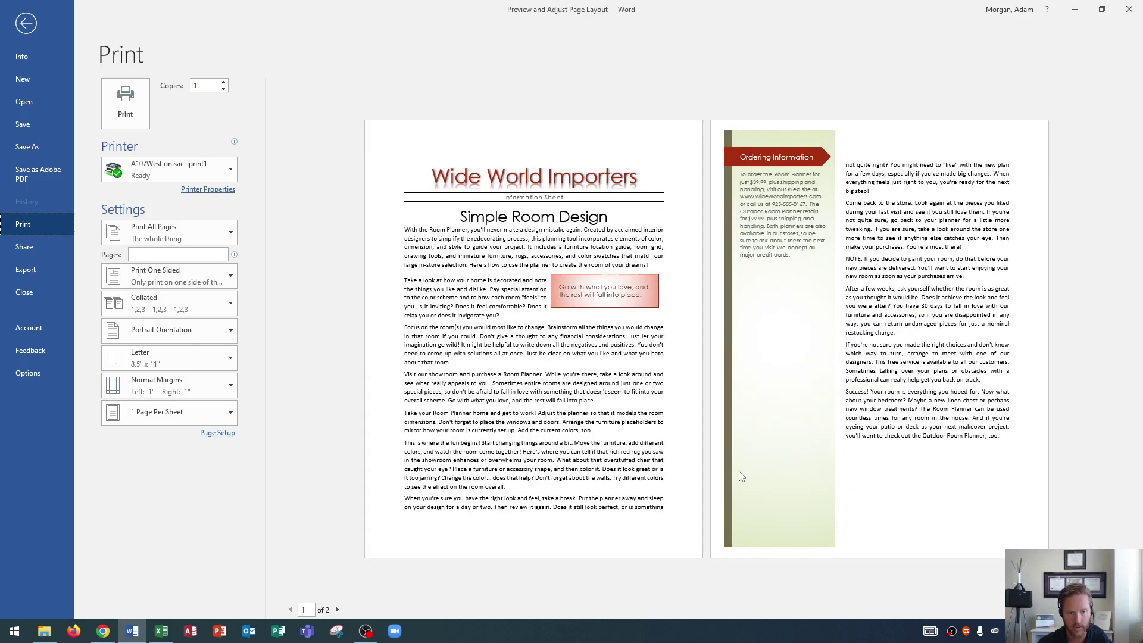
scroll(727, 451, "up", 3, "ctrl")
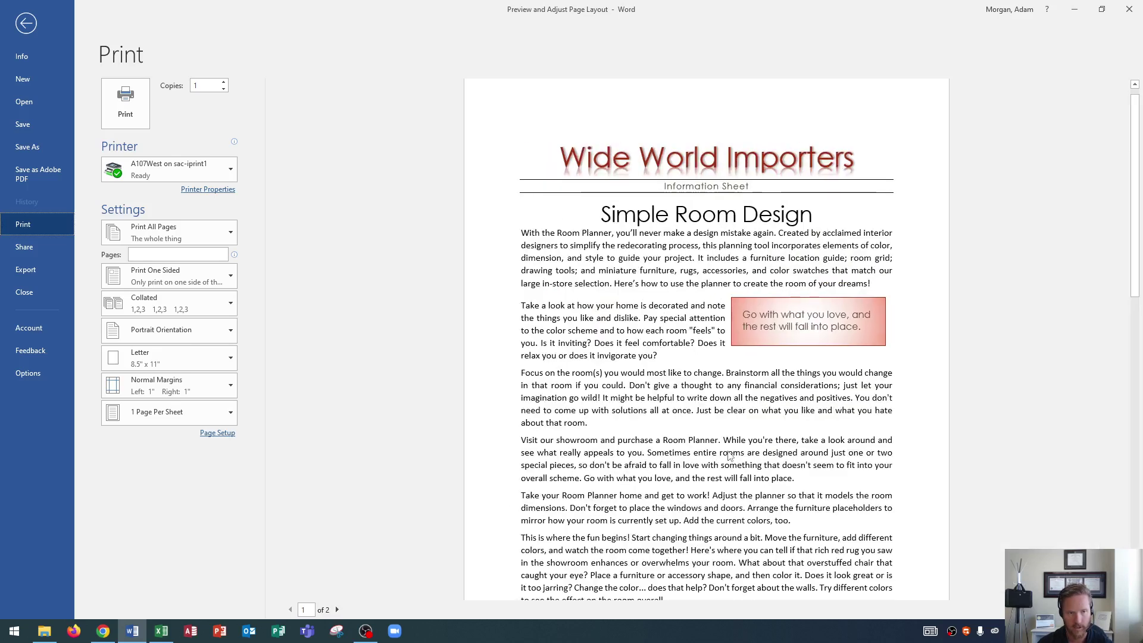
scroll(728, 456, "down", 3, "ctrl")
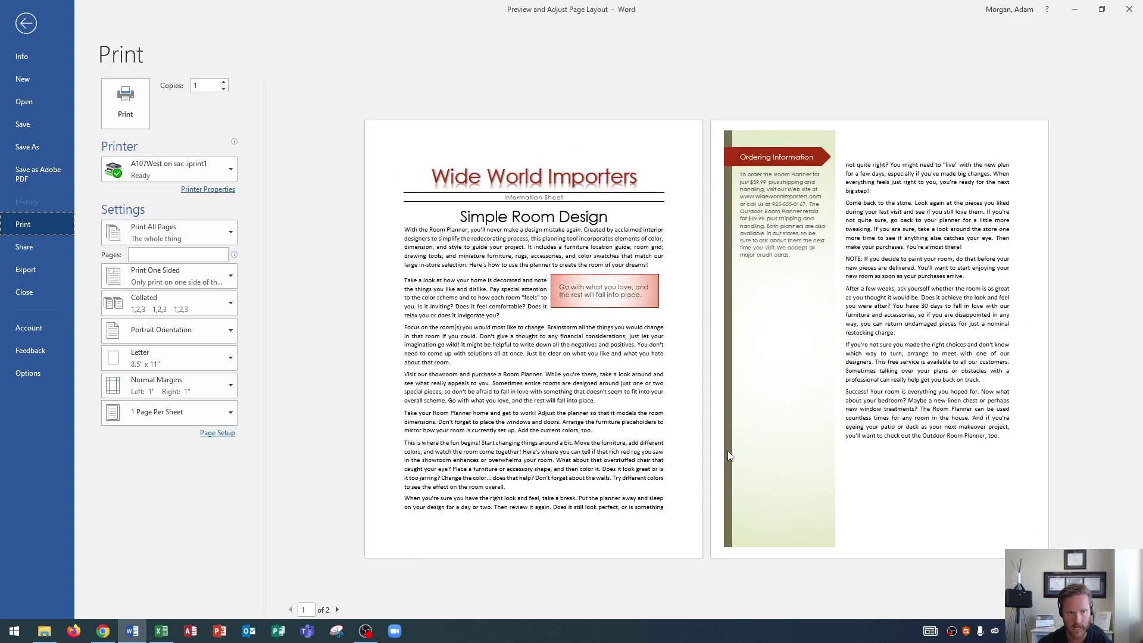
scroll(727, 451, "down", 2, "ctrl")
scroll(728, 455, "up", 3, "ctrl")
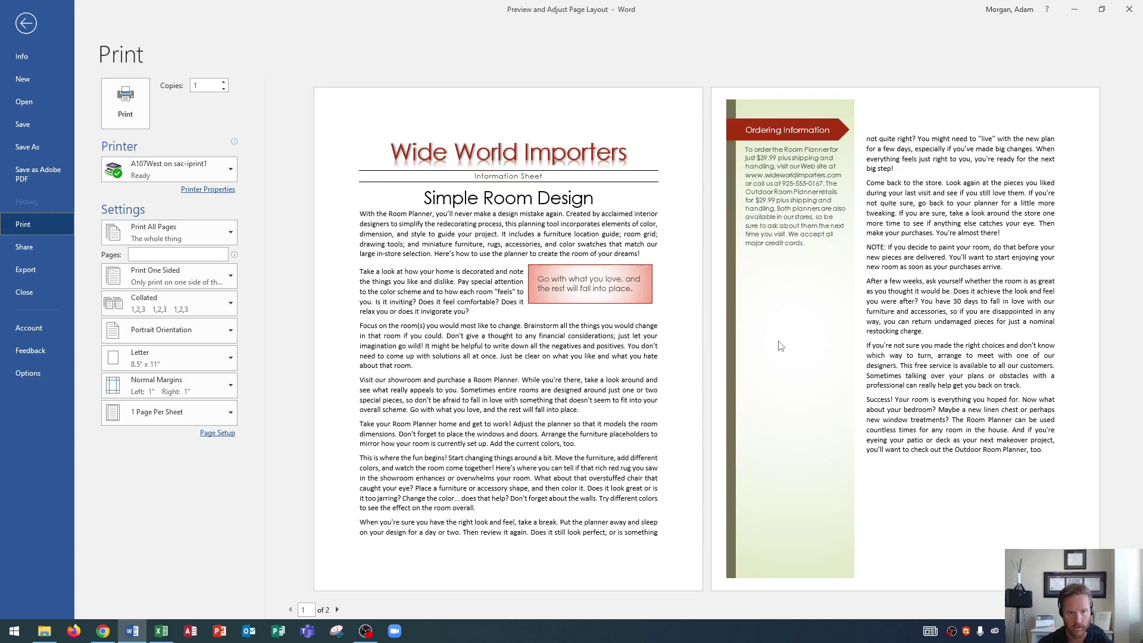
scroll(780, 346, "up", 2, "ctrl")
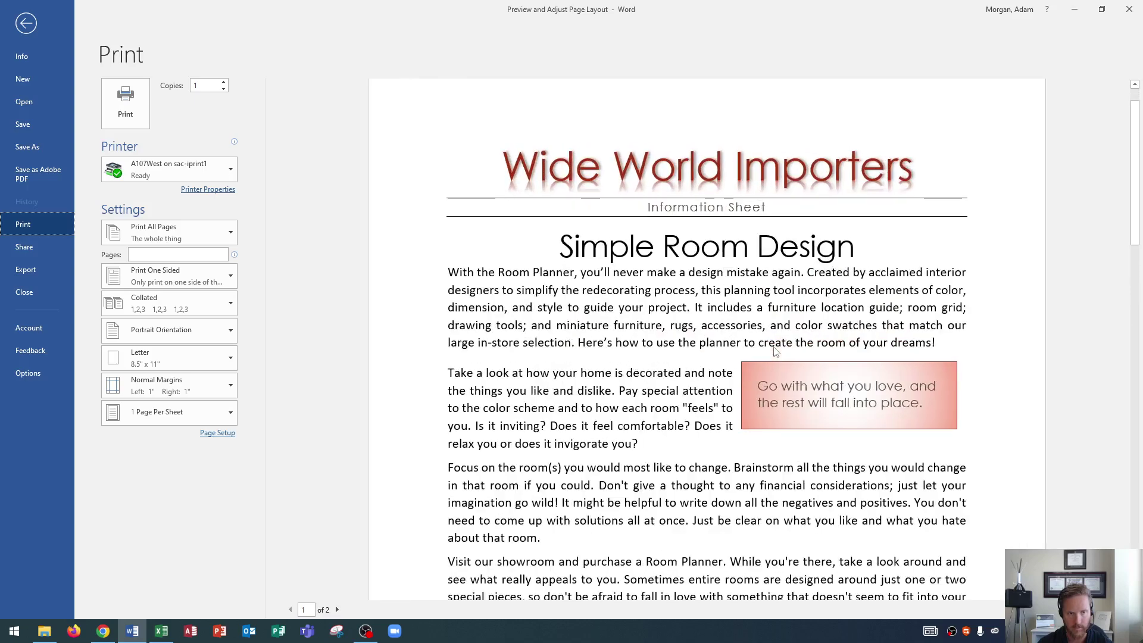
scroll(776, 351, "down", 2, "ctrl")
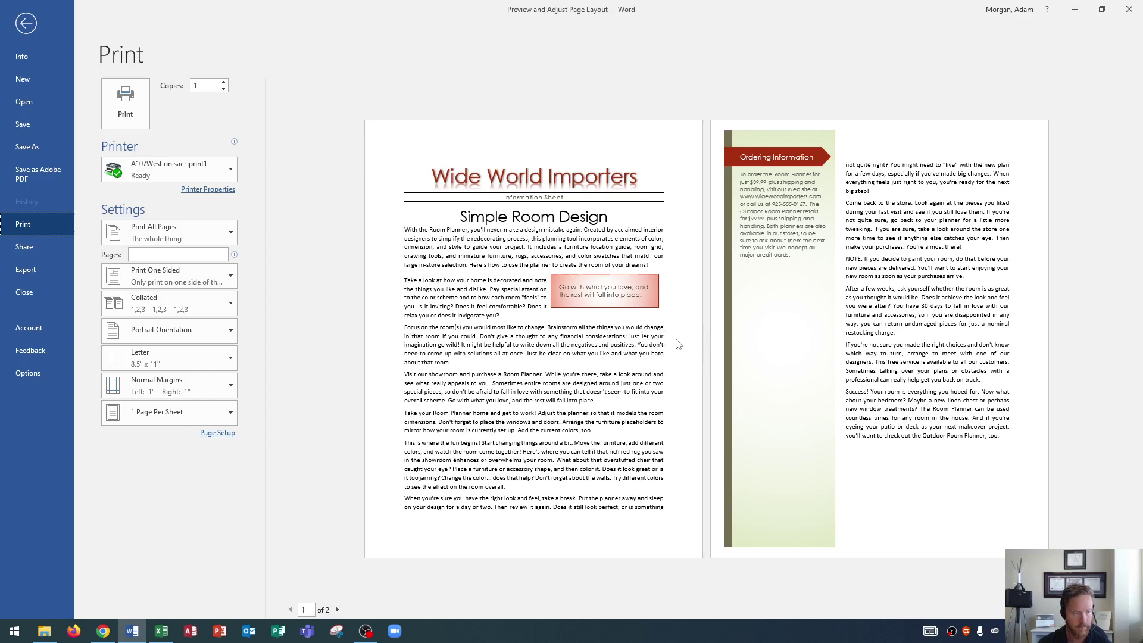
Change the print margins from Normal to the Wide preset with 2-inch left and right margins
left_click(232, 388)
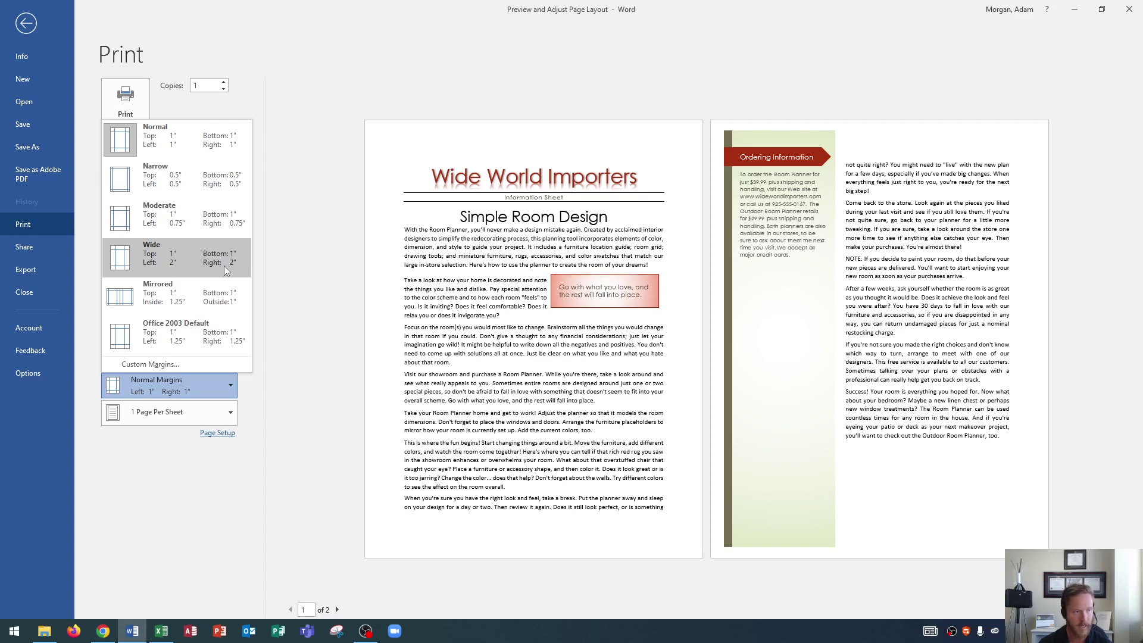
left_click(185, 263)
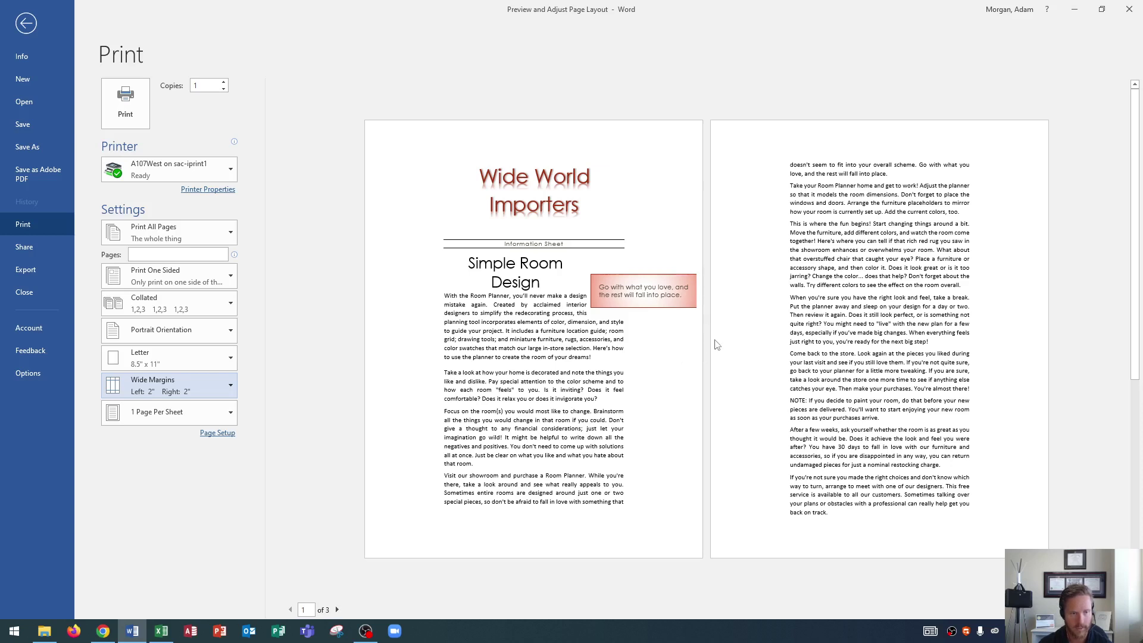
scroll(750, 350, "down", 2)
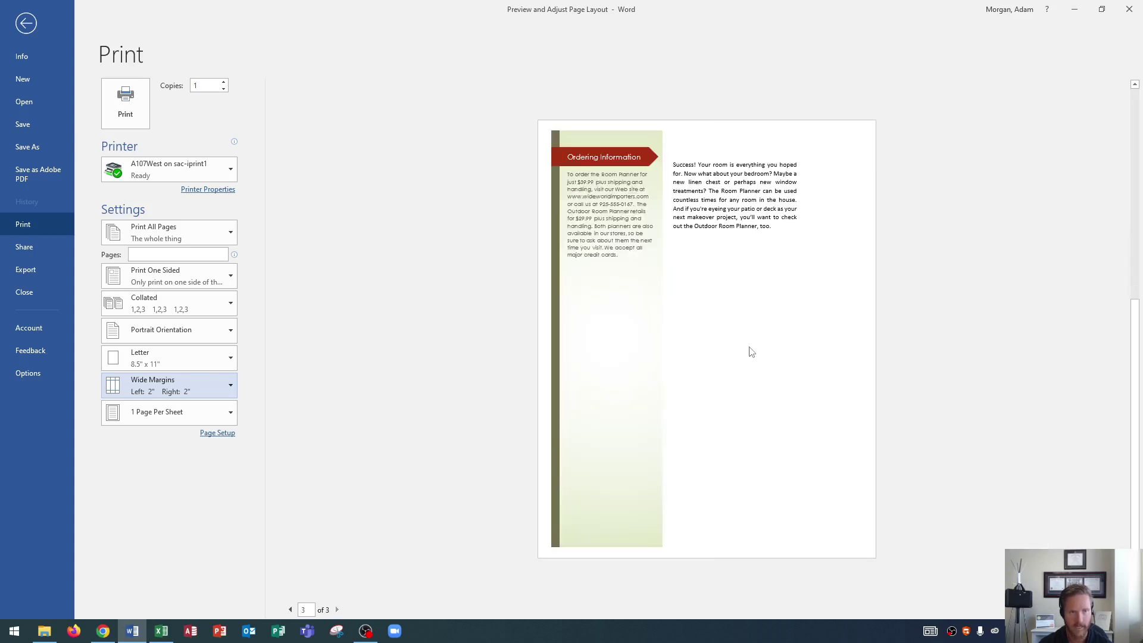
scroll(756, 355, "up", 2)
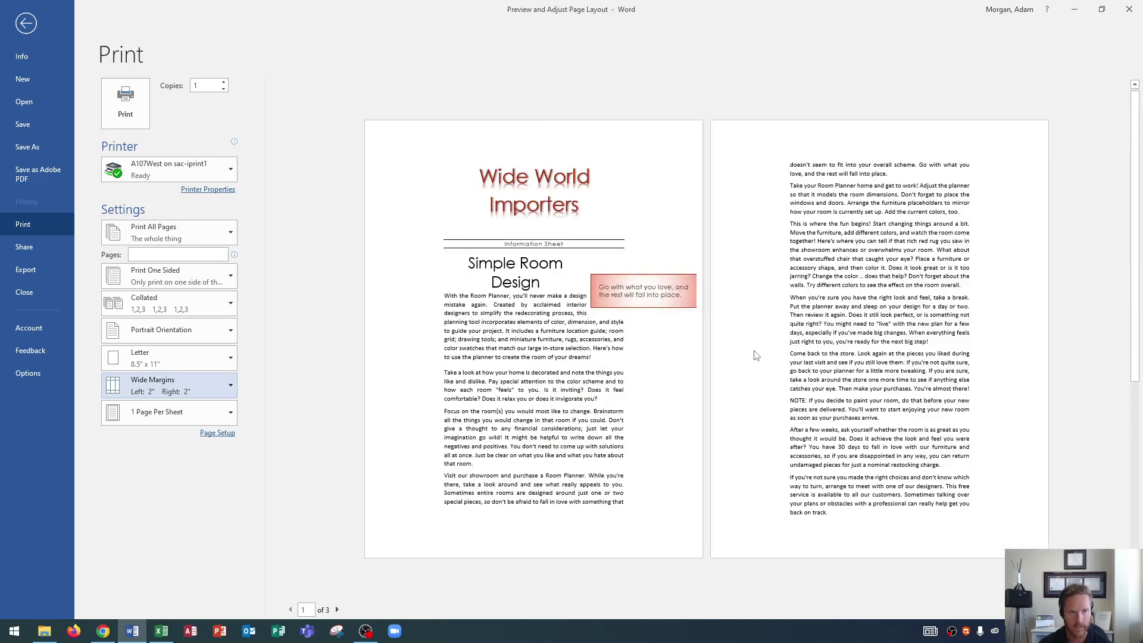
scroll(754, 356, "down", 2)
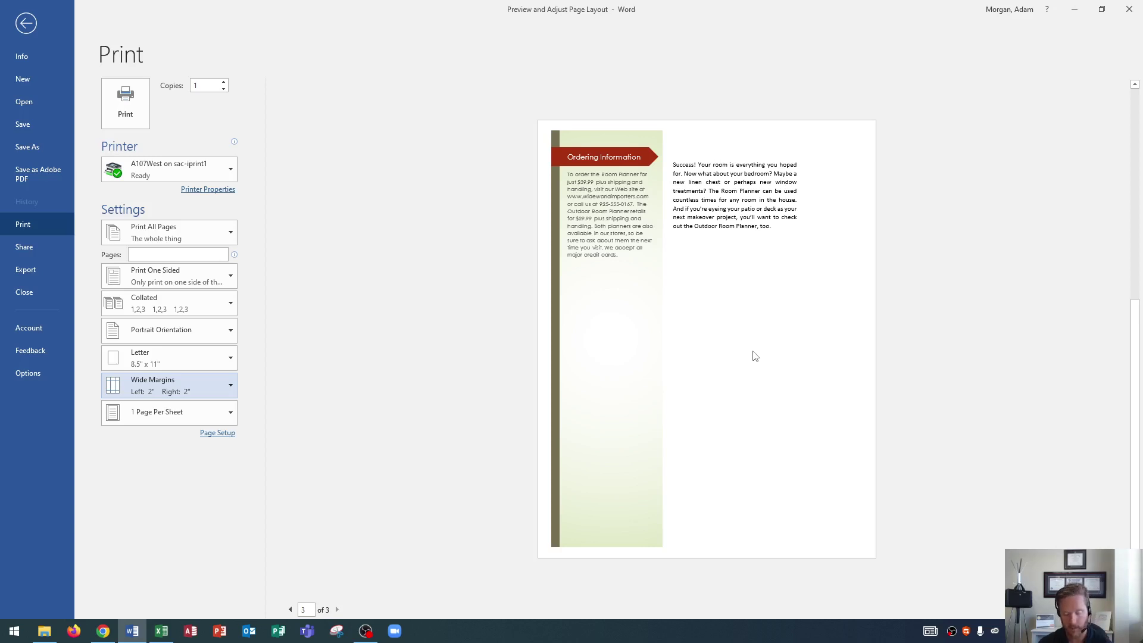
scroll(755, 356, "up", 2)
scroll(755, 355, "down", 2)
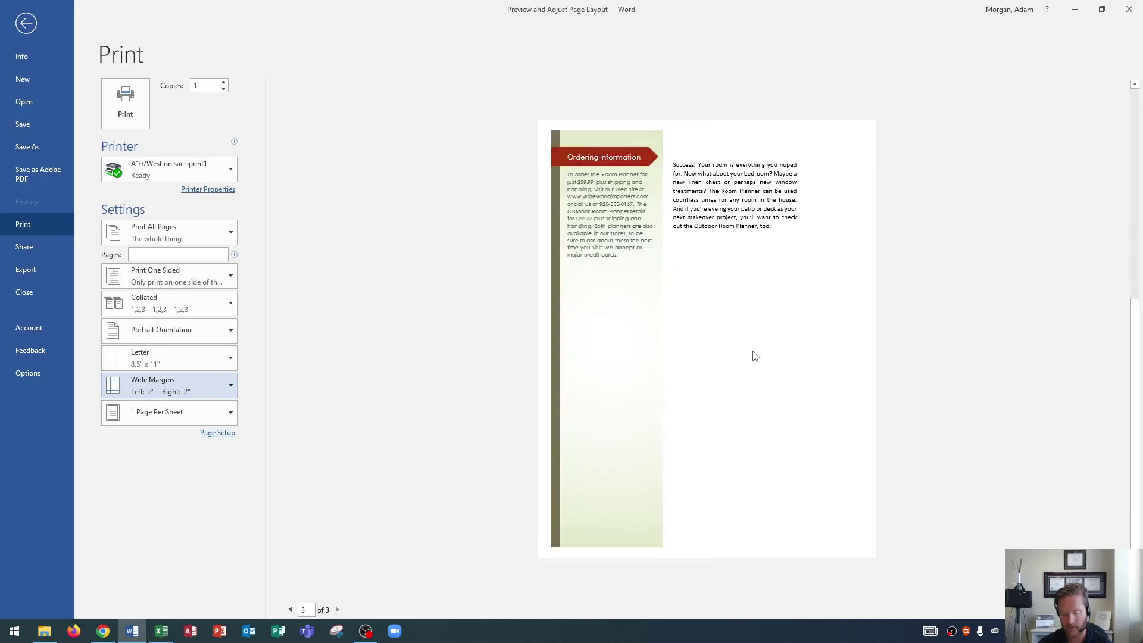
scroll(754, 356, "up", 2)
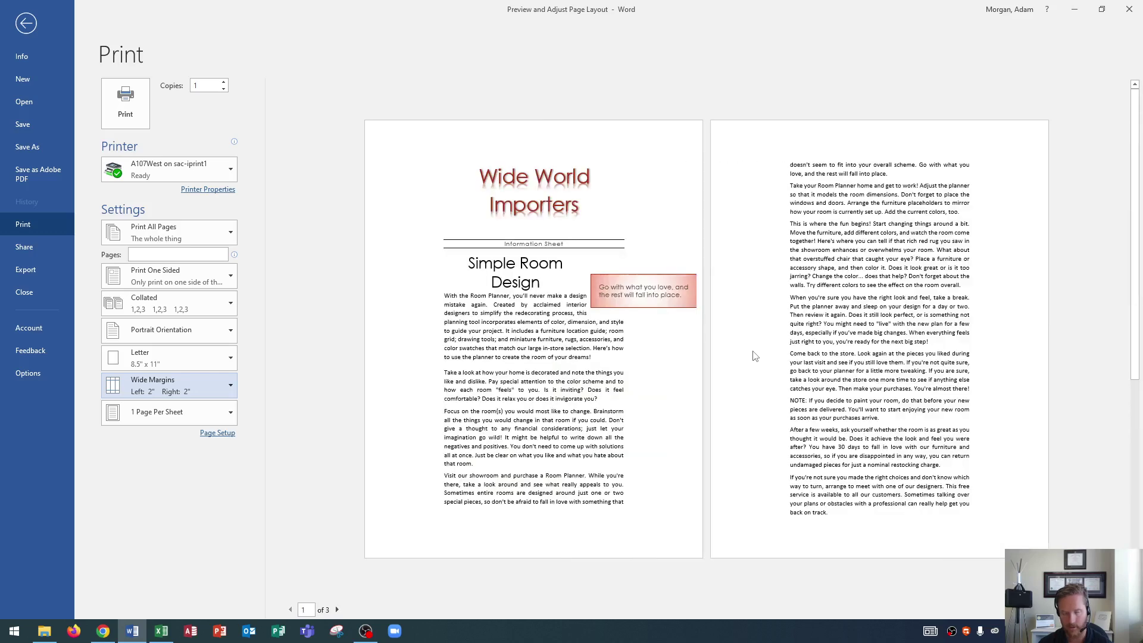
Open Page Setup beside the preview and list the Multiple pages options on the Margins tab
left_click(218, 433)
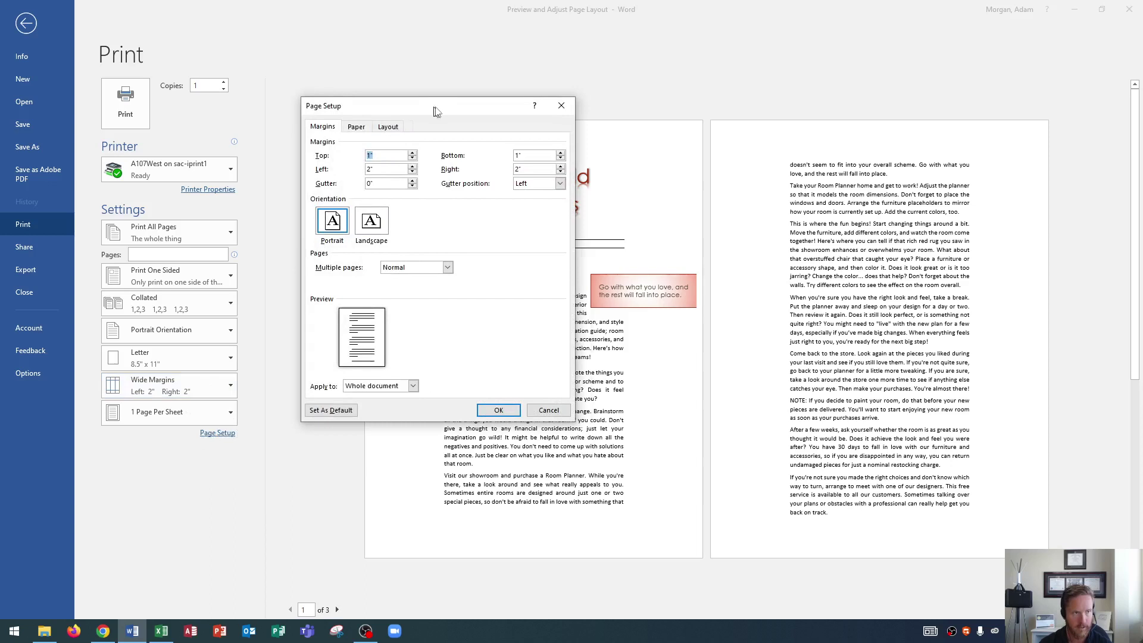
left_click_drag(435, 112, 550, 79)
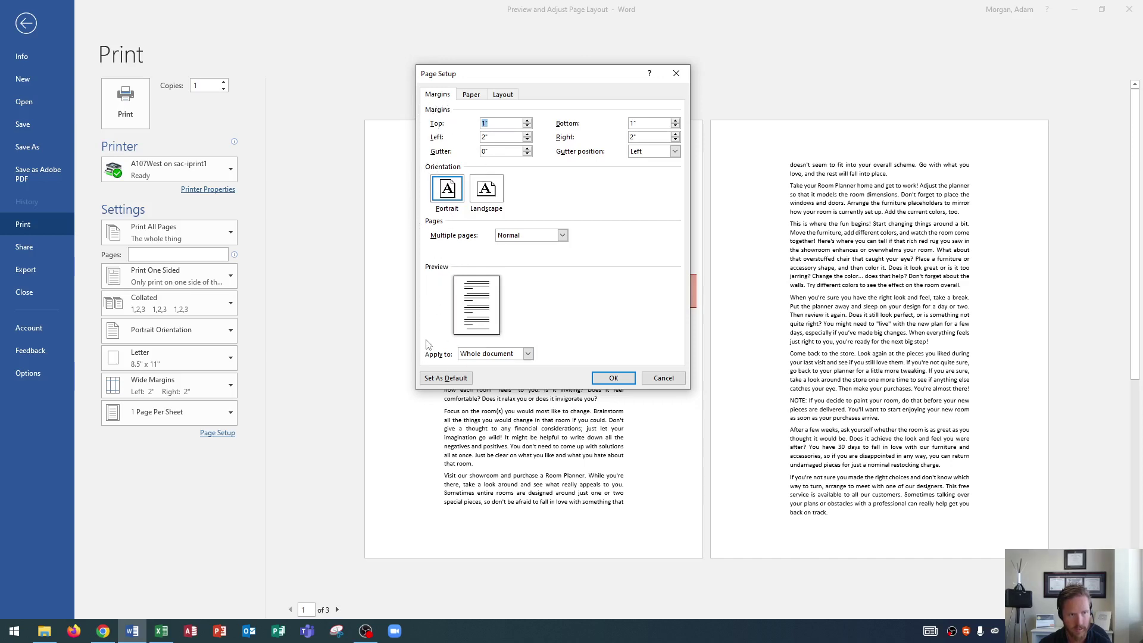
left_click(558, 236)
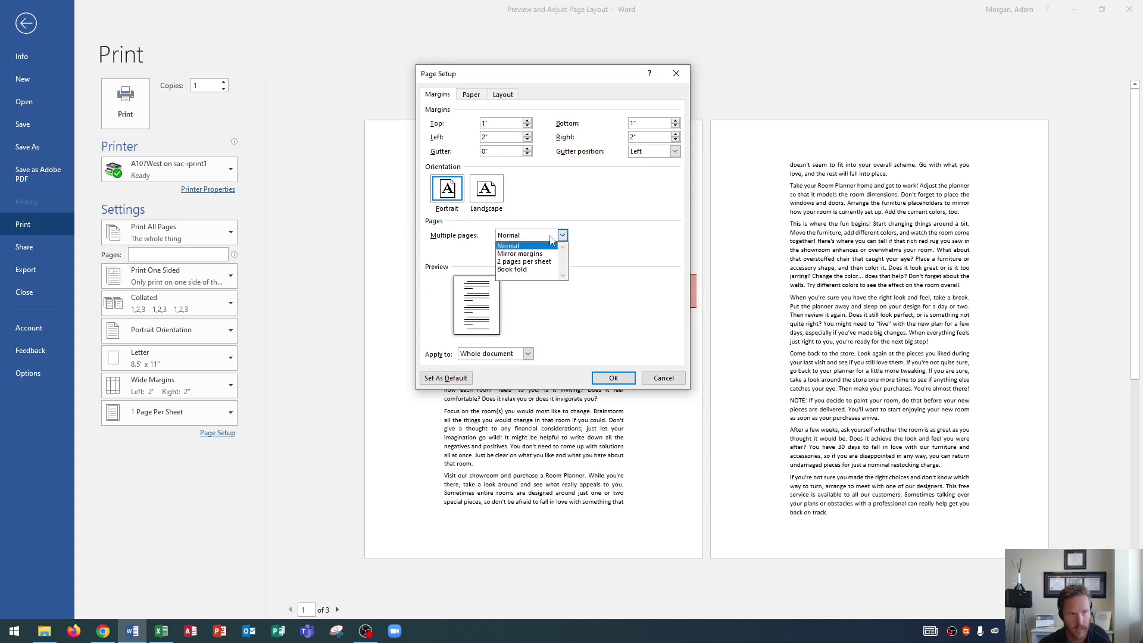
Choose Mirror margins for multiple pages and enter 2.5 as the Inside margin
left_click(526, 255)
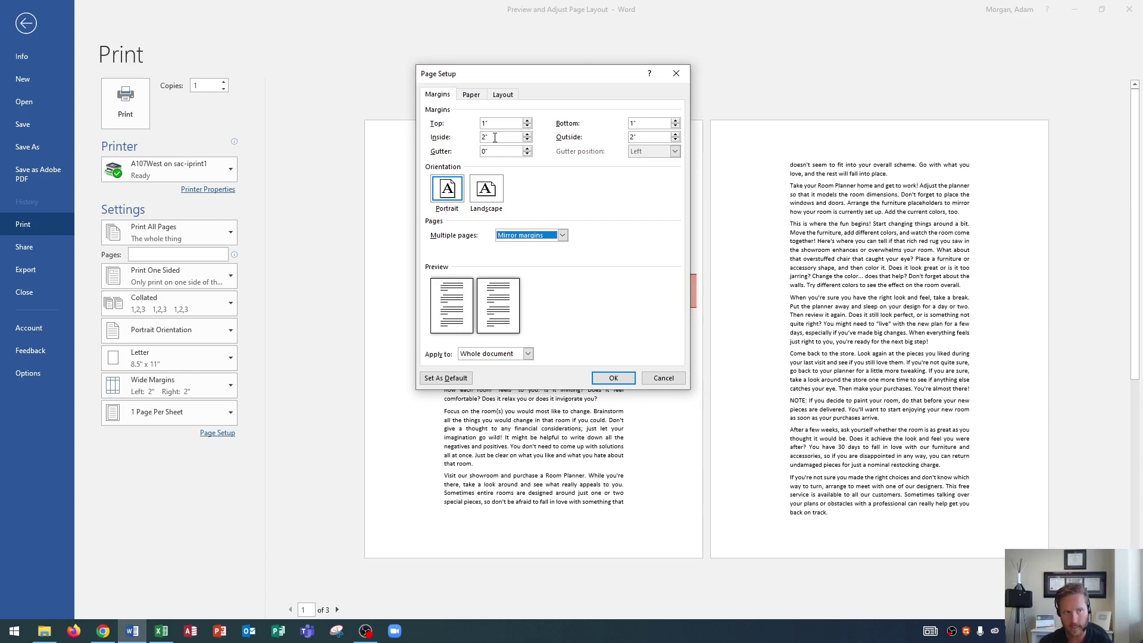
left_click_drag(495, 137, 469, 138)
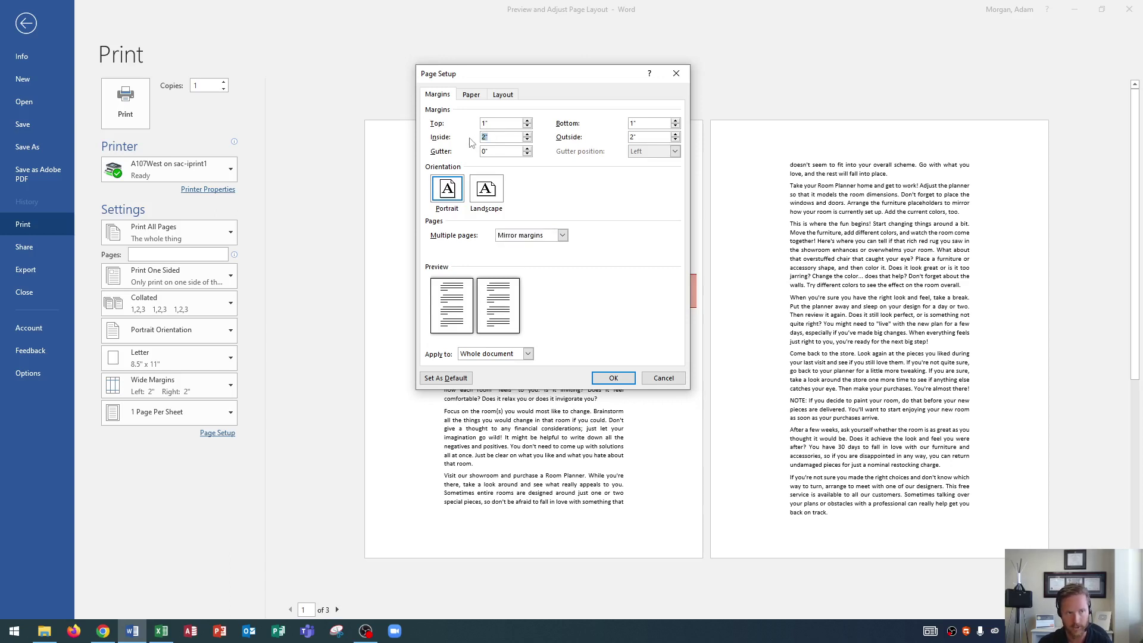
type("2.")
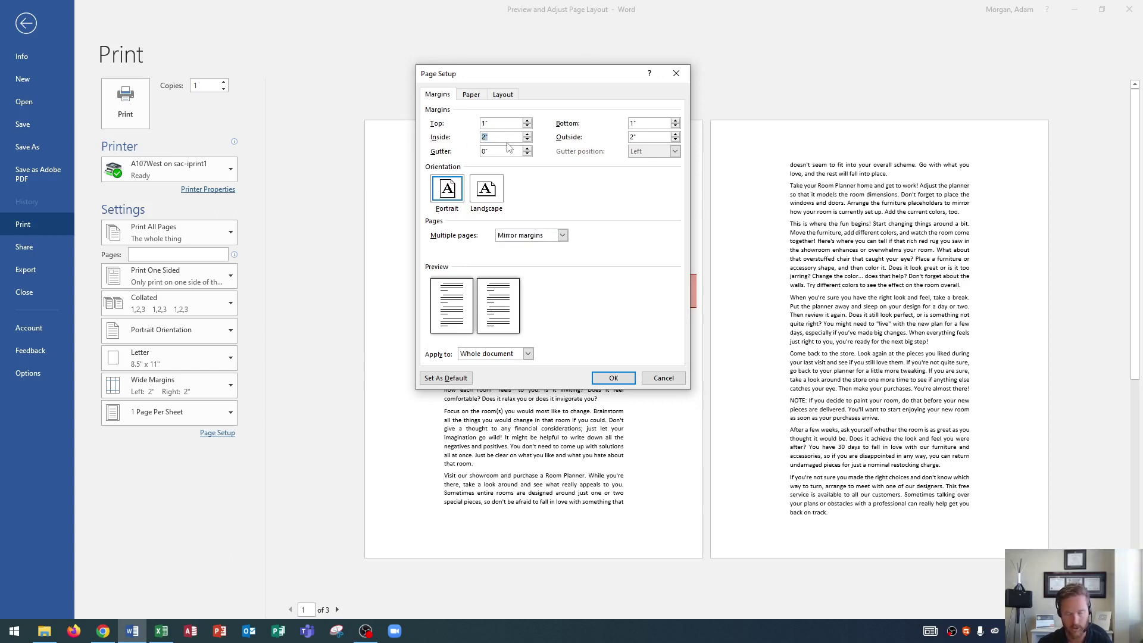
type("5")
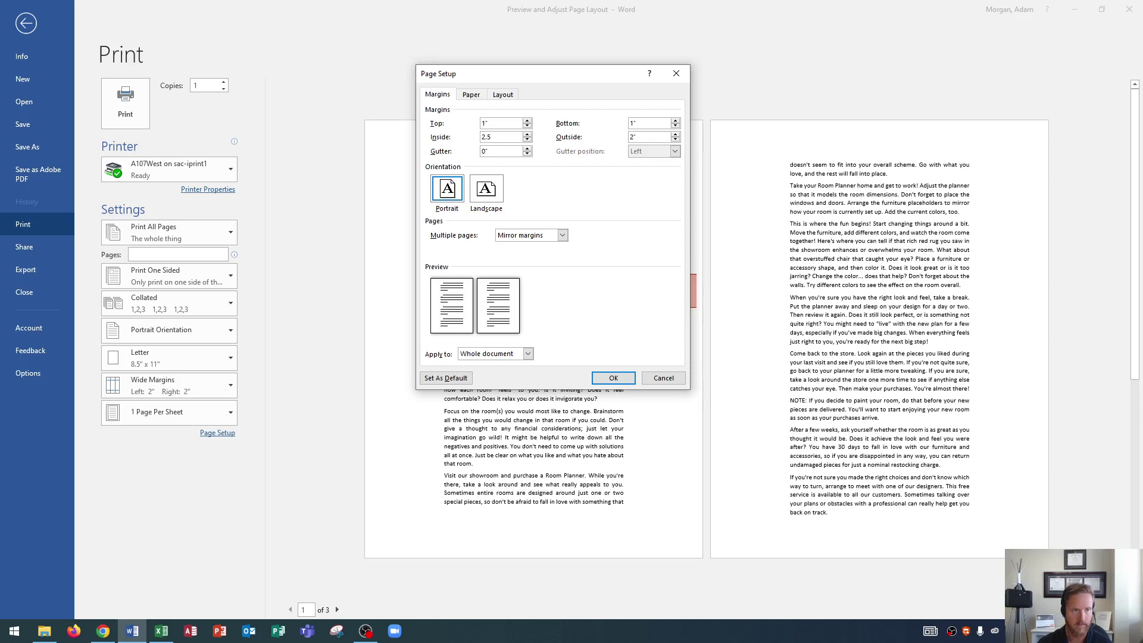
Confirm Page Setup to apply the 2.5-inch inside and 2-inch outside mirrored margins
left_click(602, 381)
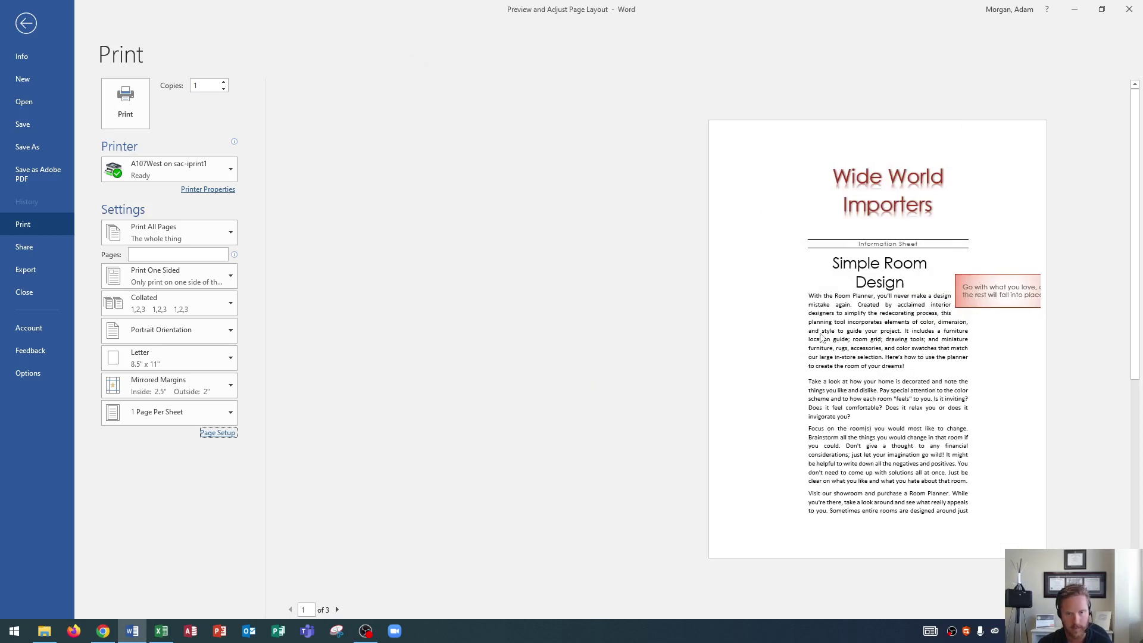